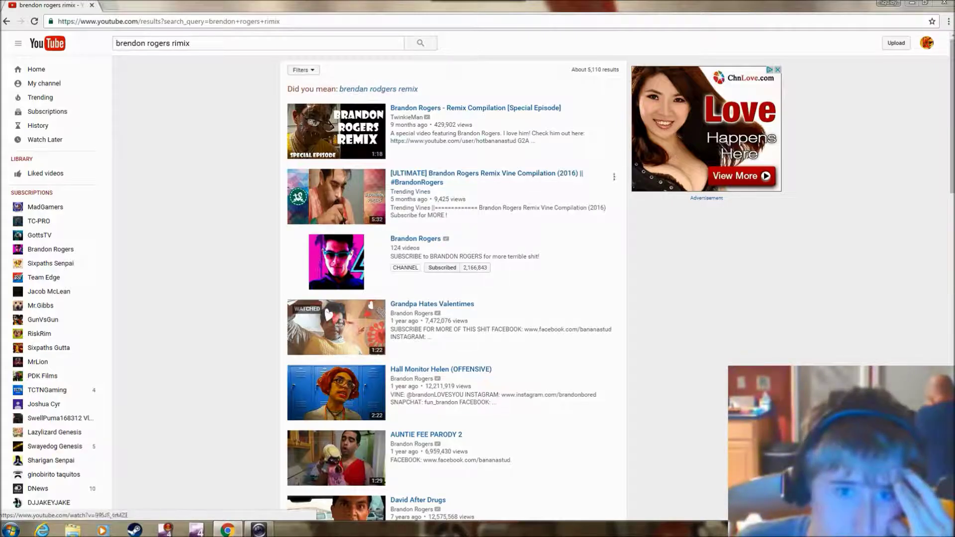
Open the top search result, 'Brandon Rogers - Remix Compilation [Special Episode]'
click(336, 131)
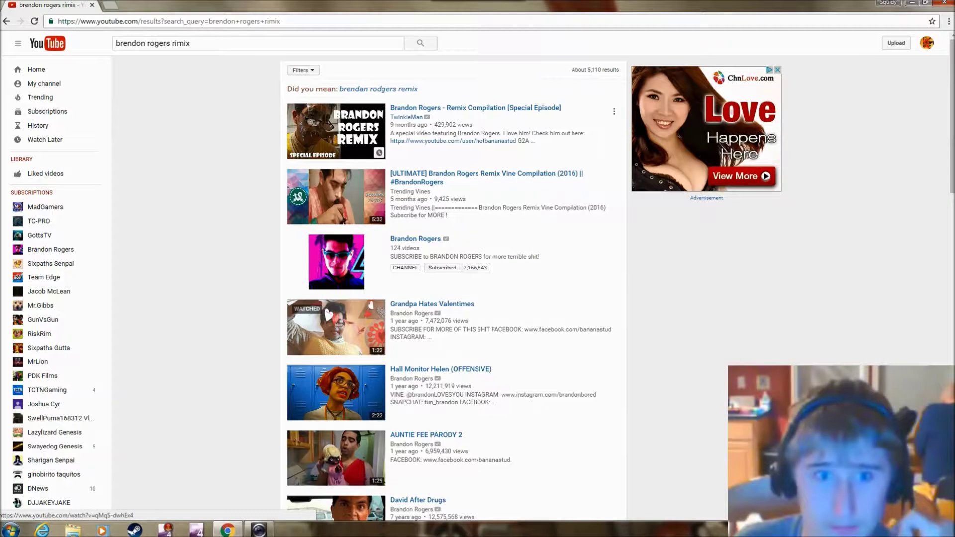
Switch the Remix Compilation player to full screen and let it play
click(565, 293)
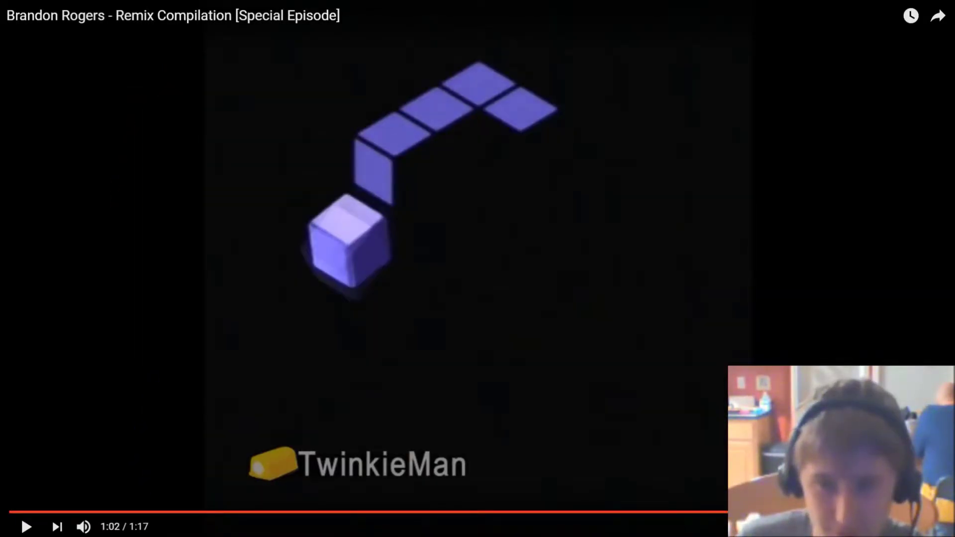
Exit full screen back to the Remix Compilation watch page
key(Escape)
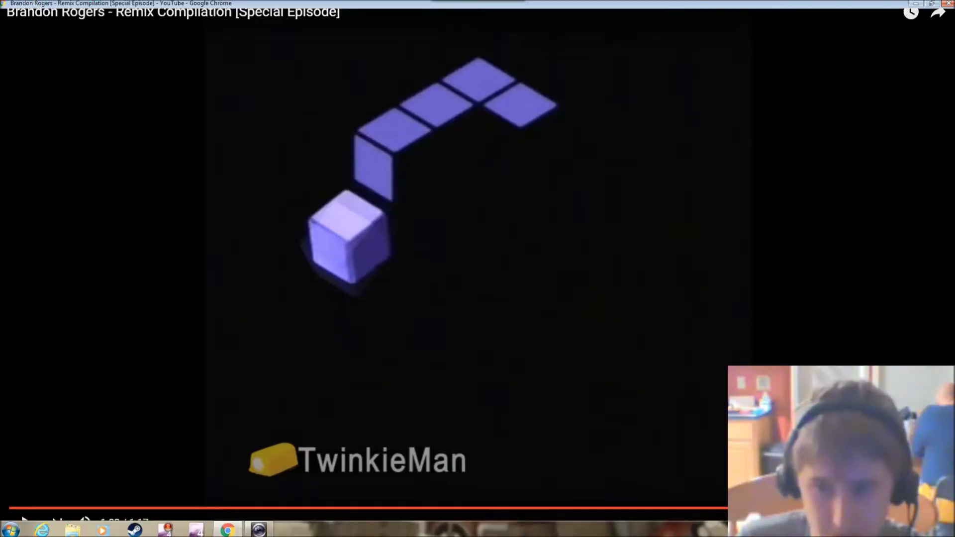